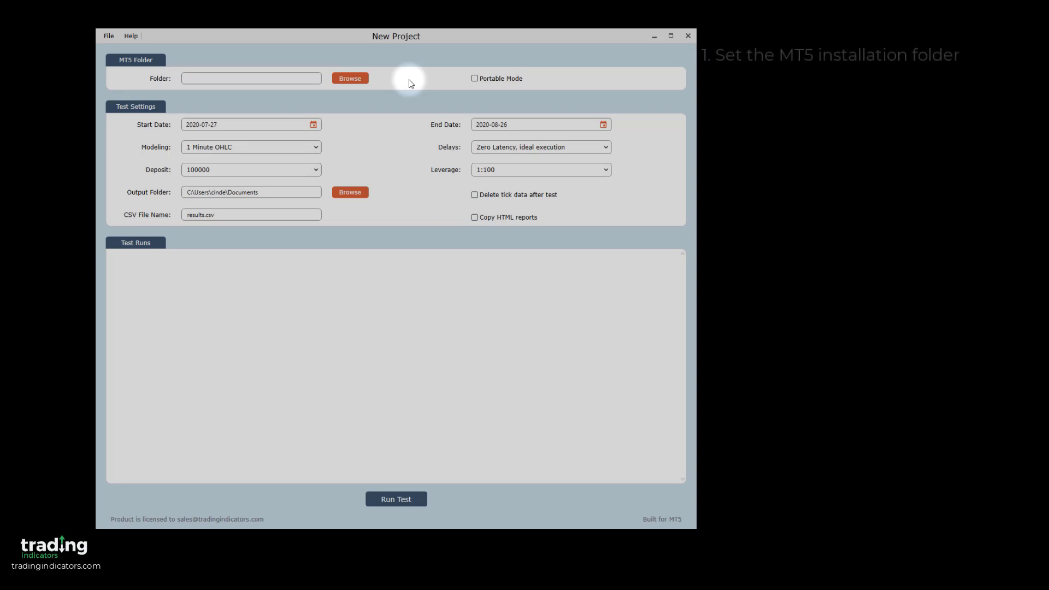
Step: Set the MT5 folder to the AMP Global (USA) installation in Program Files, portable mode off
{"action": "left_click", "coordinate": [362, 80]}
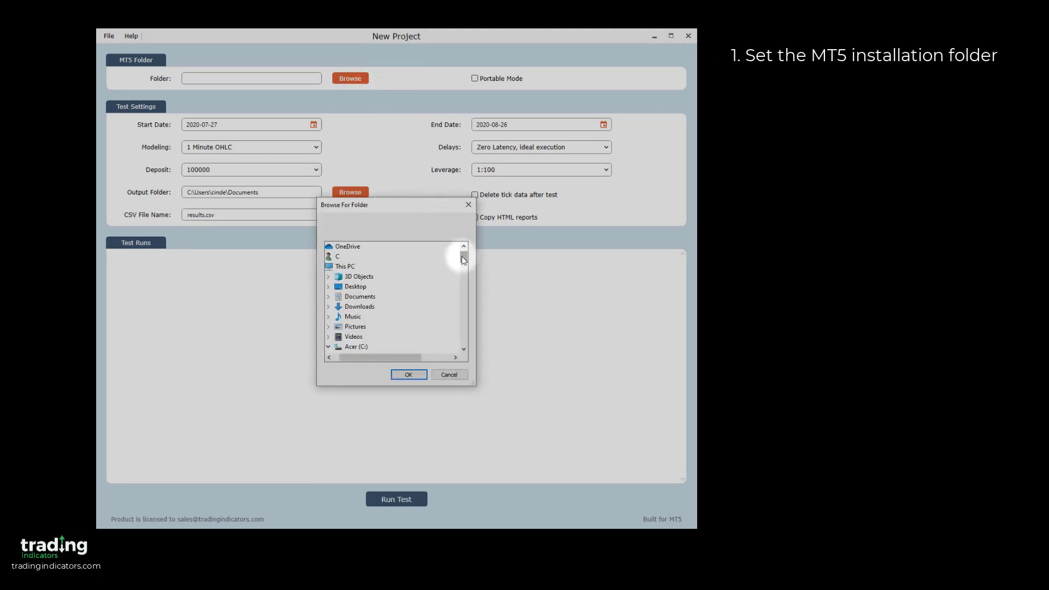
{"action": "left_click_drag", "start_coordinate": [462, 255], "coordinate": [463, 272]}
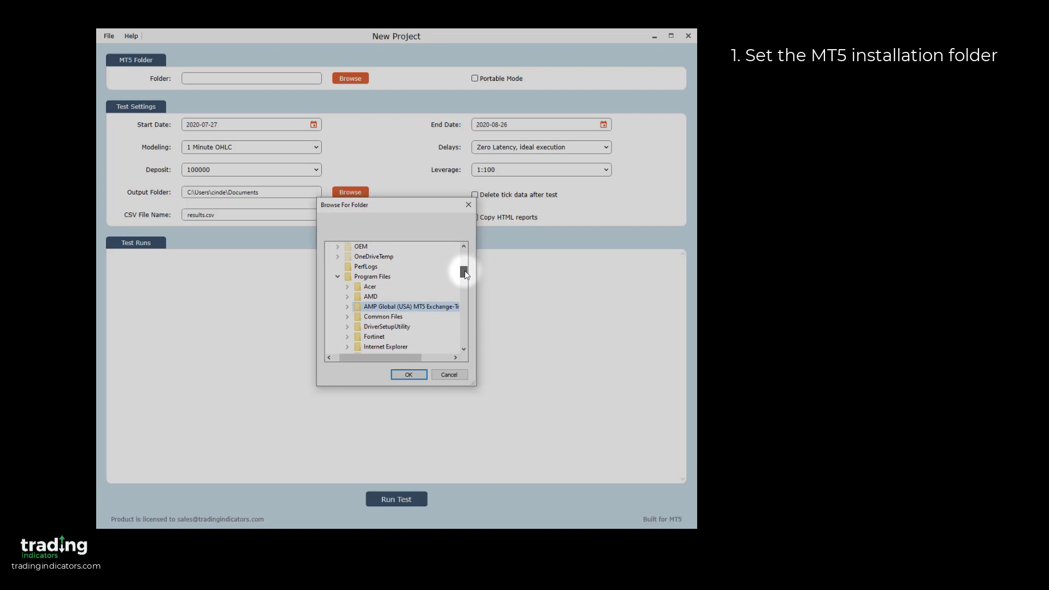
{"action": "left_click", "coordinate": [436, 303]}
{"action": "left_click", "coordinate": [409, 374]}
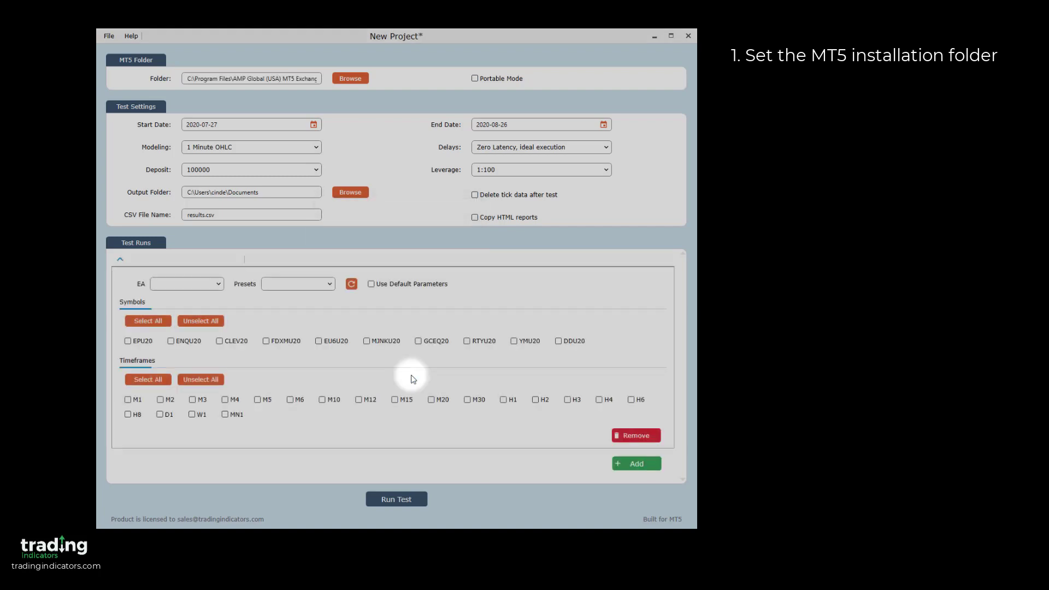
{"action": "left_click", "coordinate": [475, 79]}
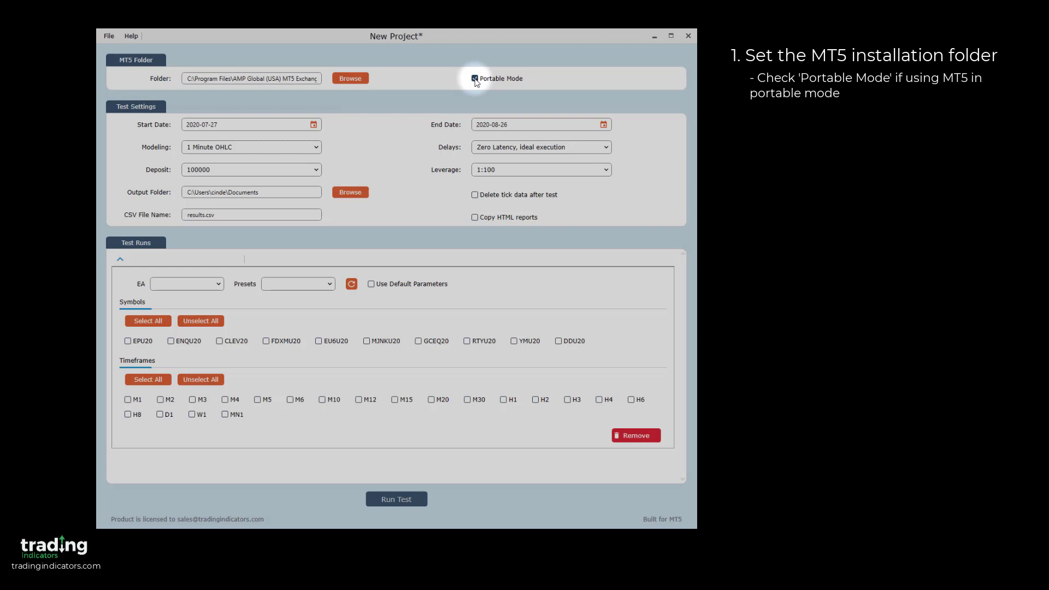
{"action": "left_click", "coordinate": [474, 80]}
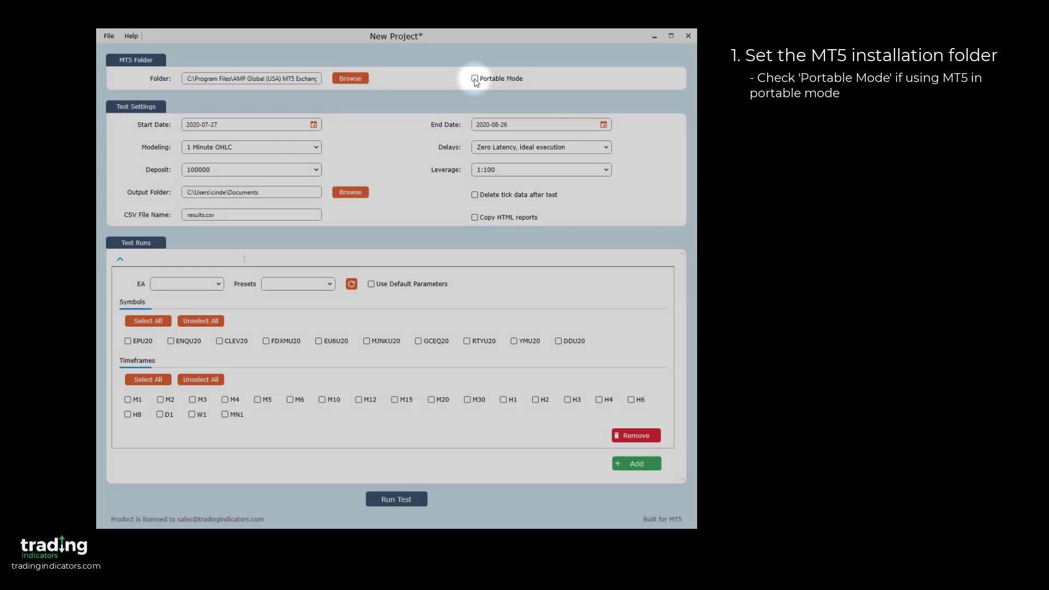
Step: Set the test period from 2020-06-01 to 2020-08-26
{"action": "left_click", "coordinate": [314, 126]}
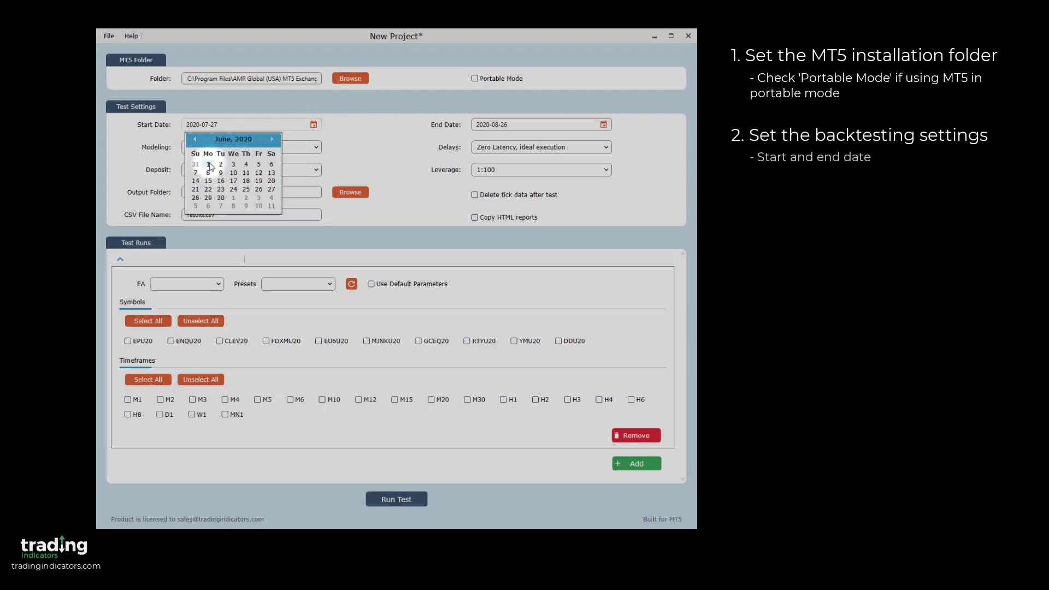
{"action": "left_click", "coordinate": [208, 164]}
{"action": "left_click", "coordinate": [604, 124]}
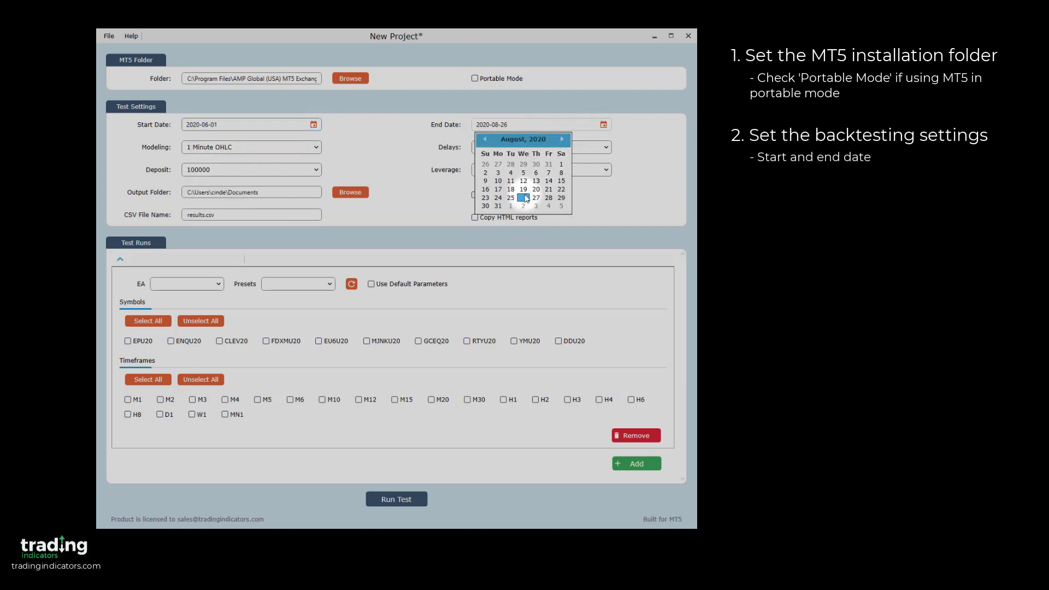
{"action": "left_click", "coordinate": [524, 198]}
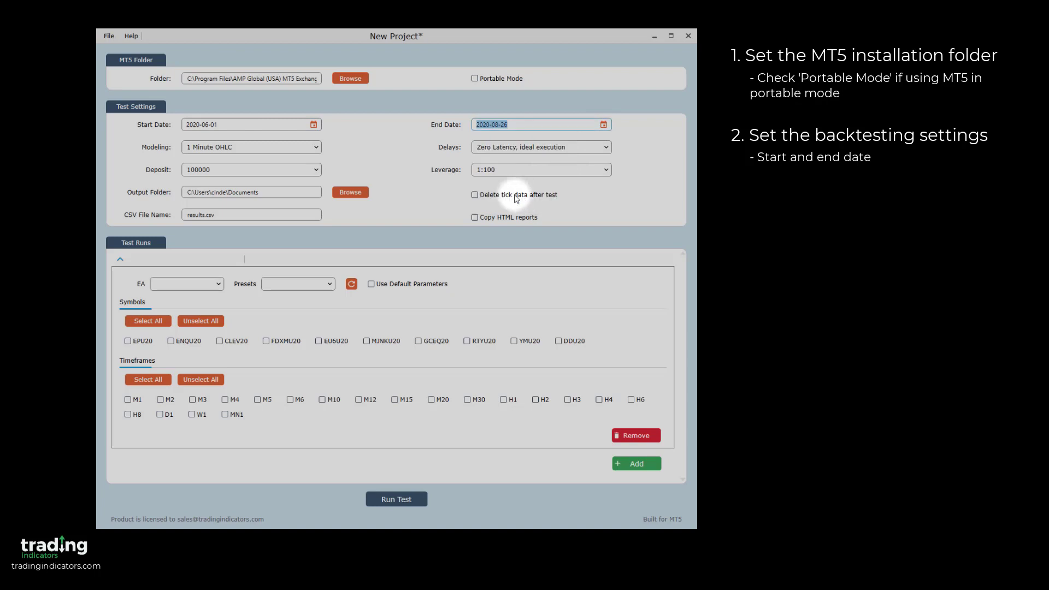
Step: Keep 1 Minute OHLC modeling, zero-latency delays, 100000 deposit and 1:100 leverage
{"action": "left_click", "coordinate": [316, 148]}
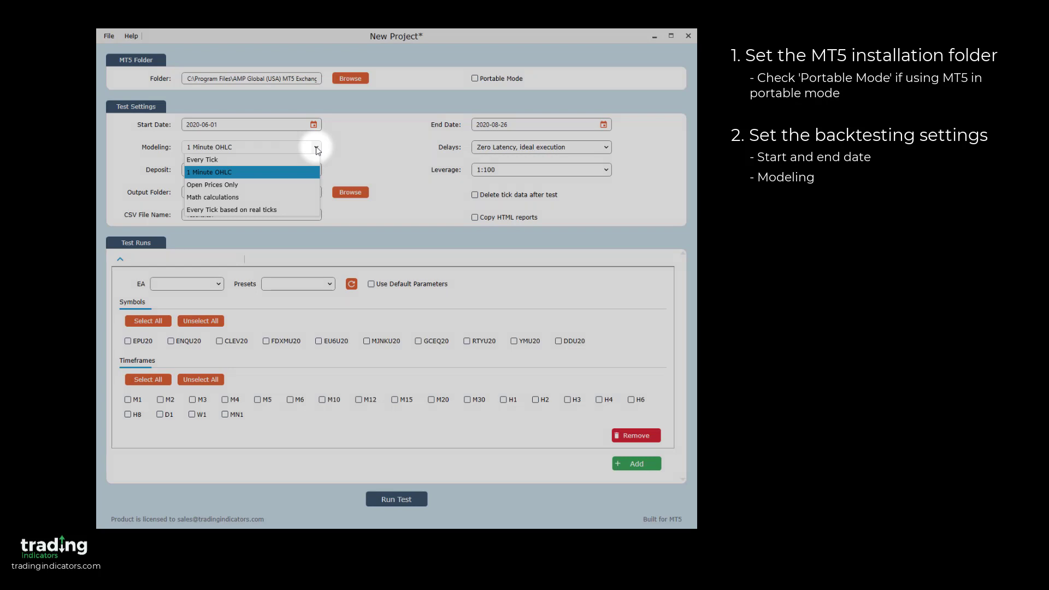
{"action": "left_click", "coordinate": [316, 147]}
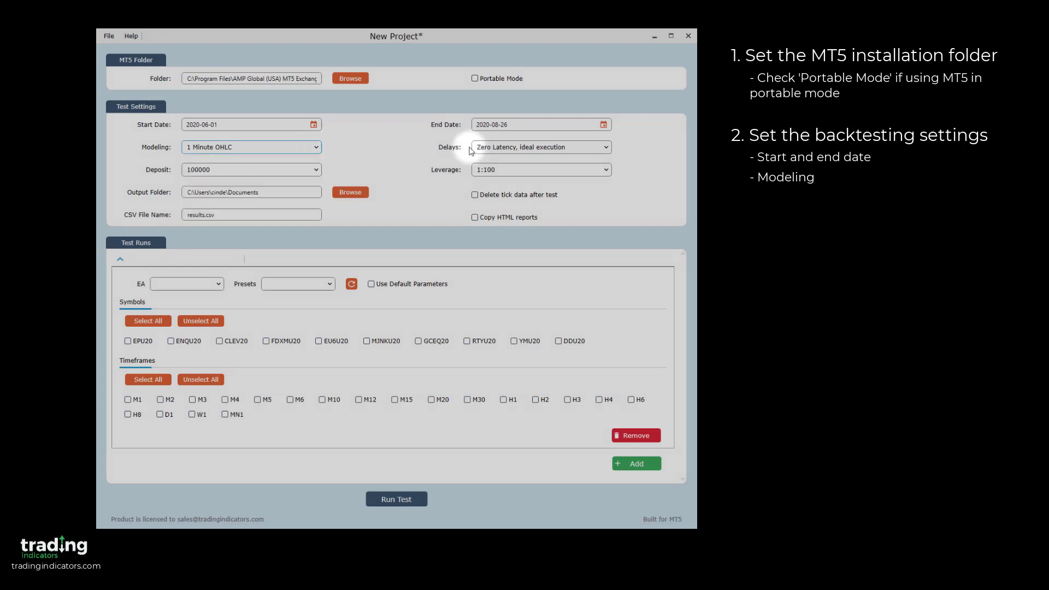
{"action": "left_click", "coordinate": [606, 148]}
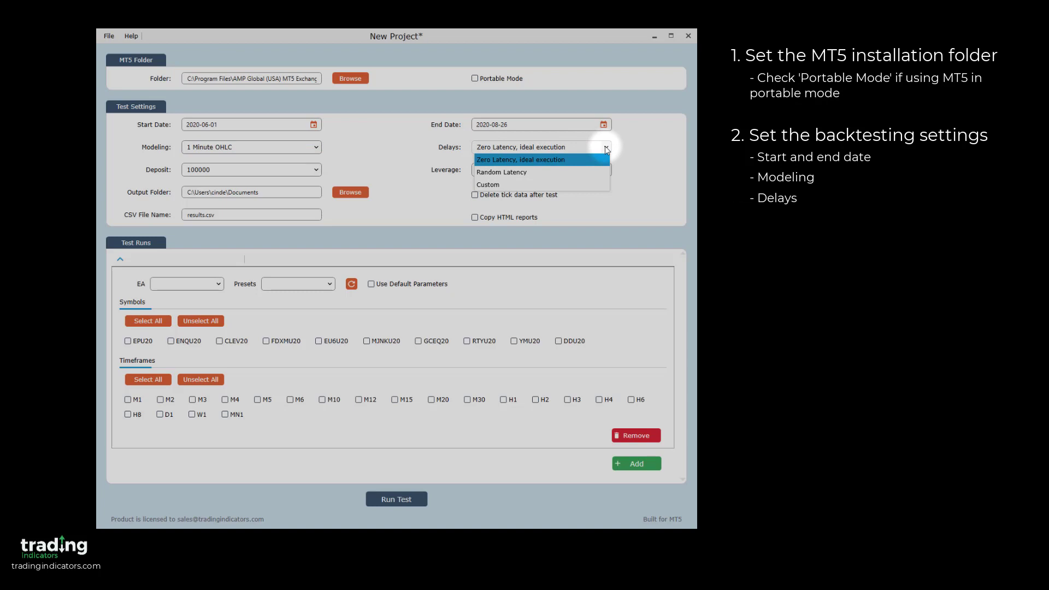
{"action": "left_click", "coordinate": [606, 149]}
{"action": "left_click", "coordinate": [316, 170]}
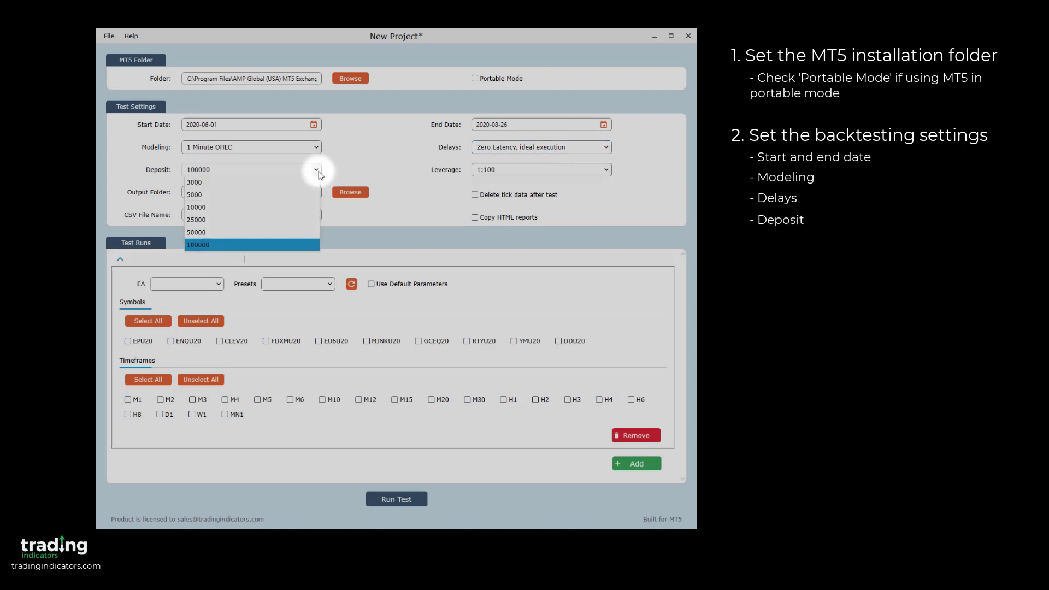
{"action": "left_click", "coordinate": [320, 173]}
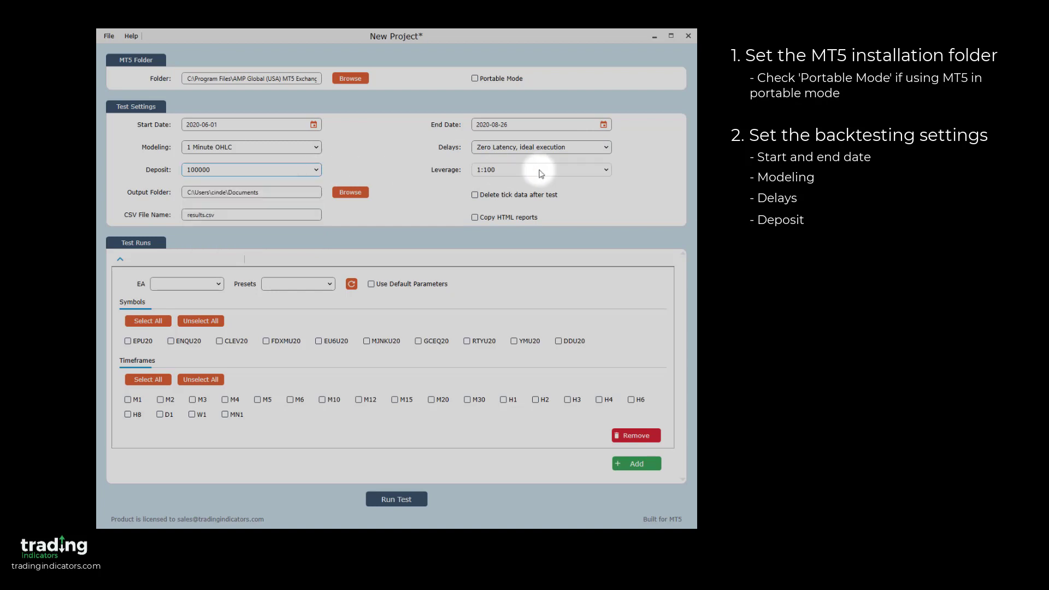
{"action": "left_click", "coordinate": [606, 171]}
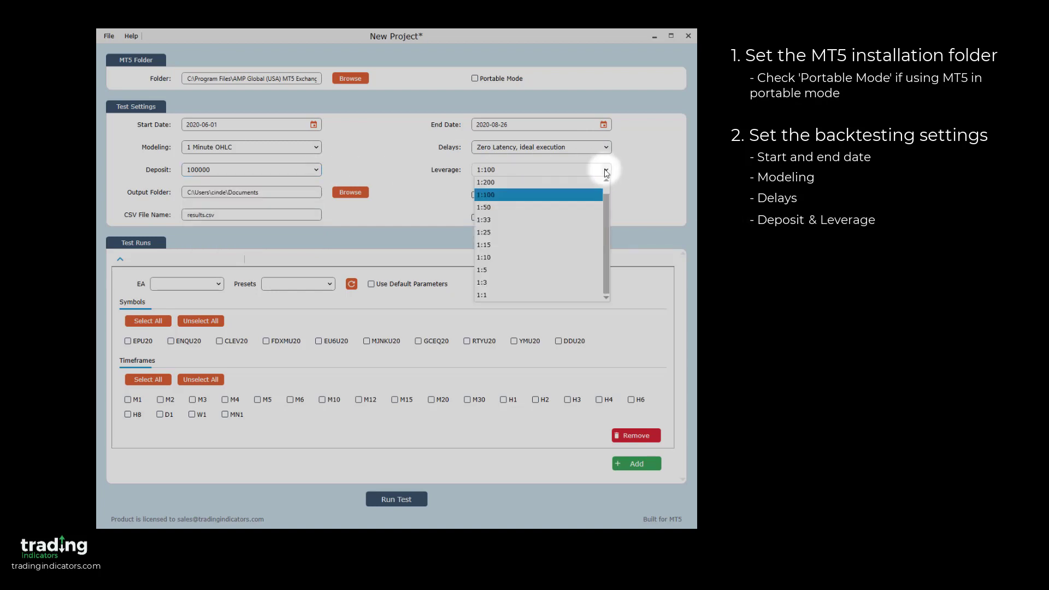
{"action": "left_click", "coordinate": [605, 171]}
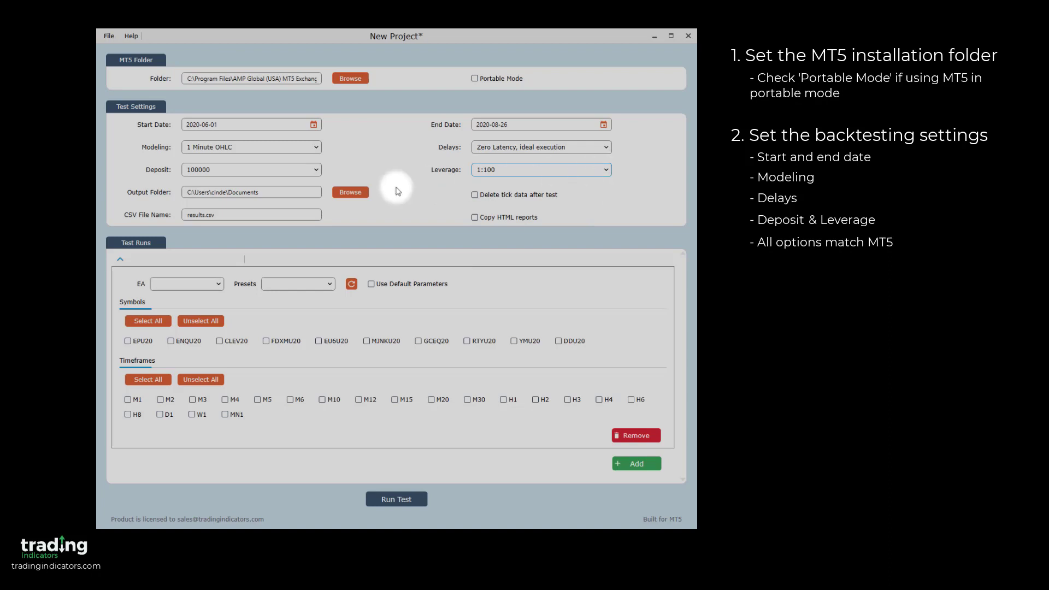
Step: Keep Documents as the results output folder with results.csv as the file name
{"action": "left_click", "coordinate": [352, 194]}
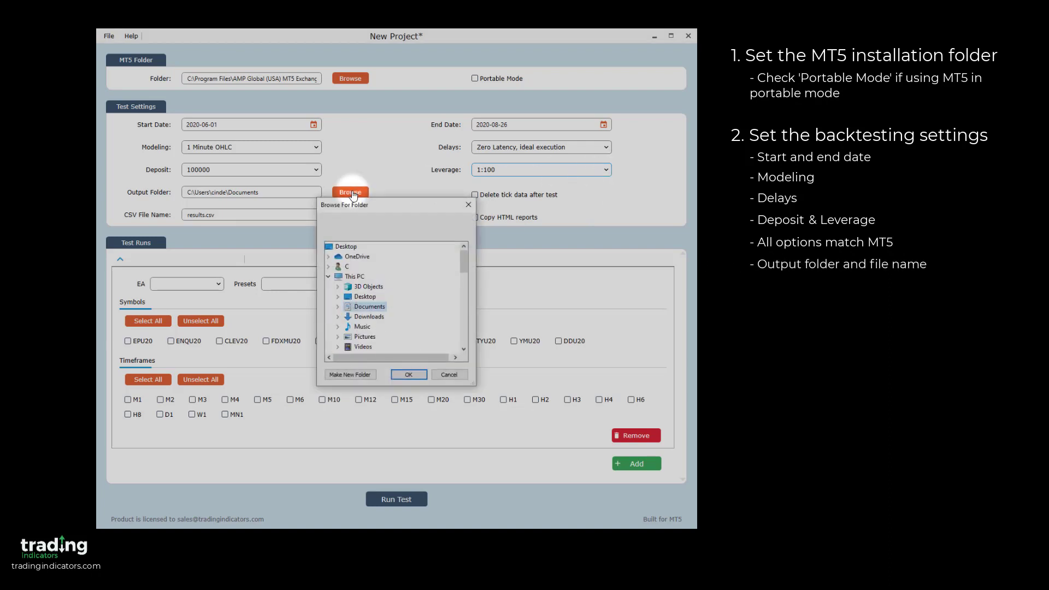
{"action": "left_click", "coordinate": [407, 374]}
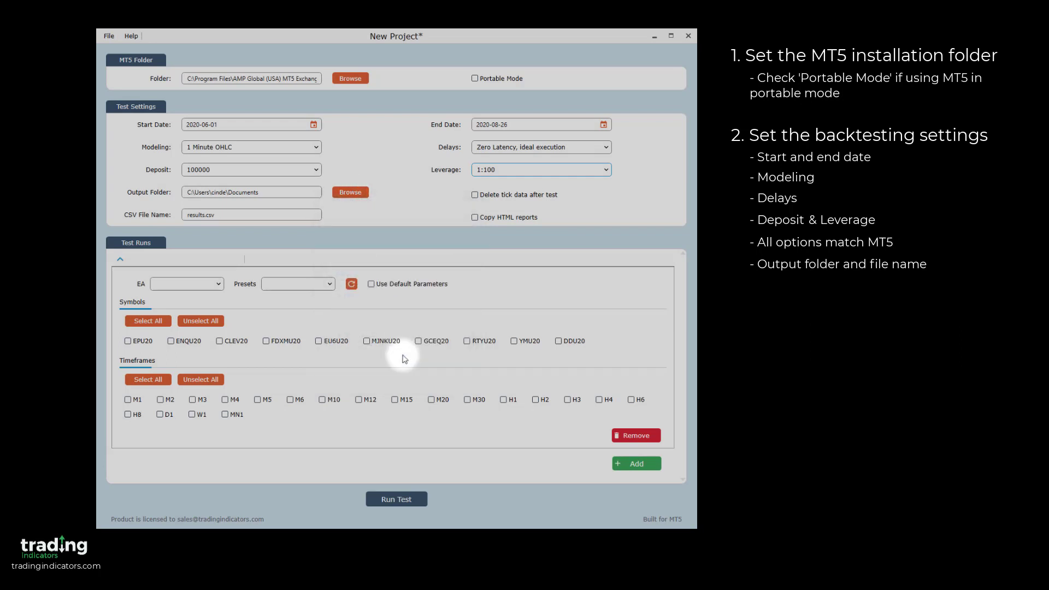
{"action": "left_click", "coordinate": [268, 215]}
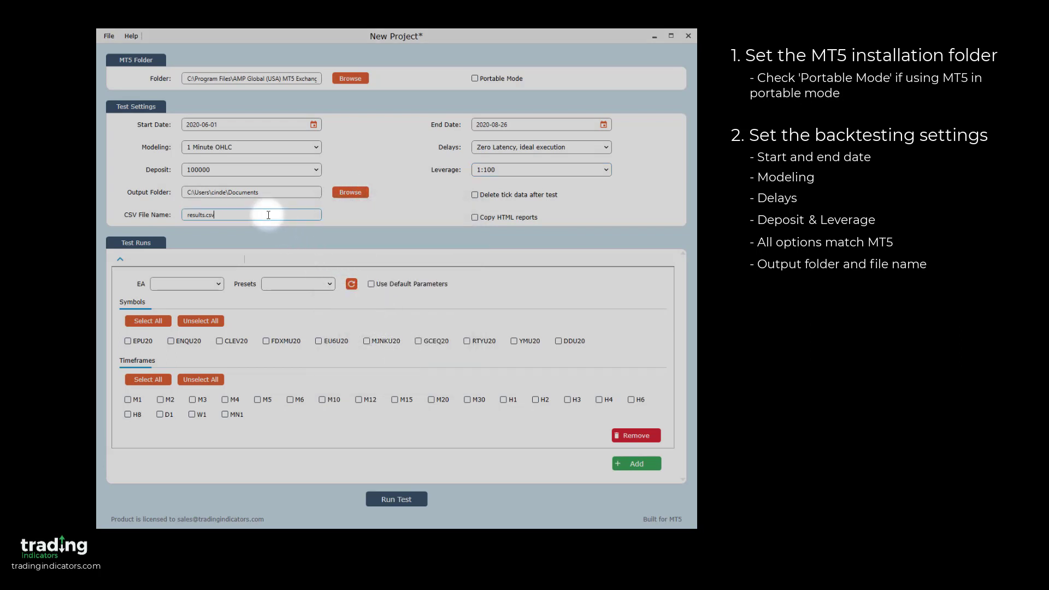
Step: Leave HTML report copying and tick-data deletion after each test both turned off
{"action": "left_click", "coordinate": [475, 218]}
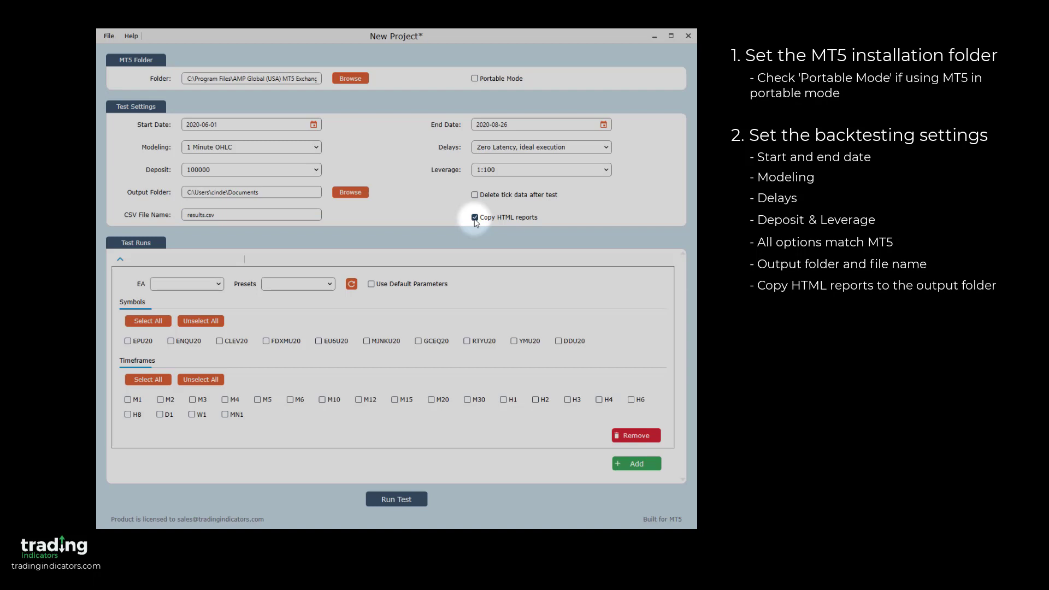
{"action": "left_click", "coordinate": [475, 218]}
{"action": "left_click", "coordinate": [474, 195]}
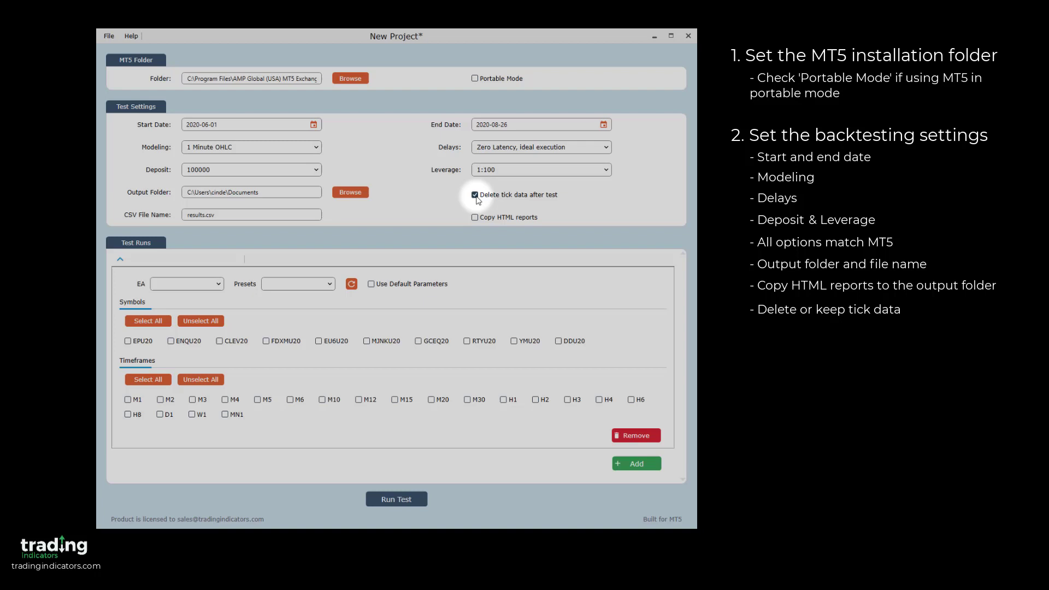
{"action": "left_click", "coordinate": [476, 197]}
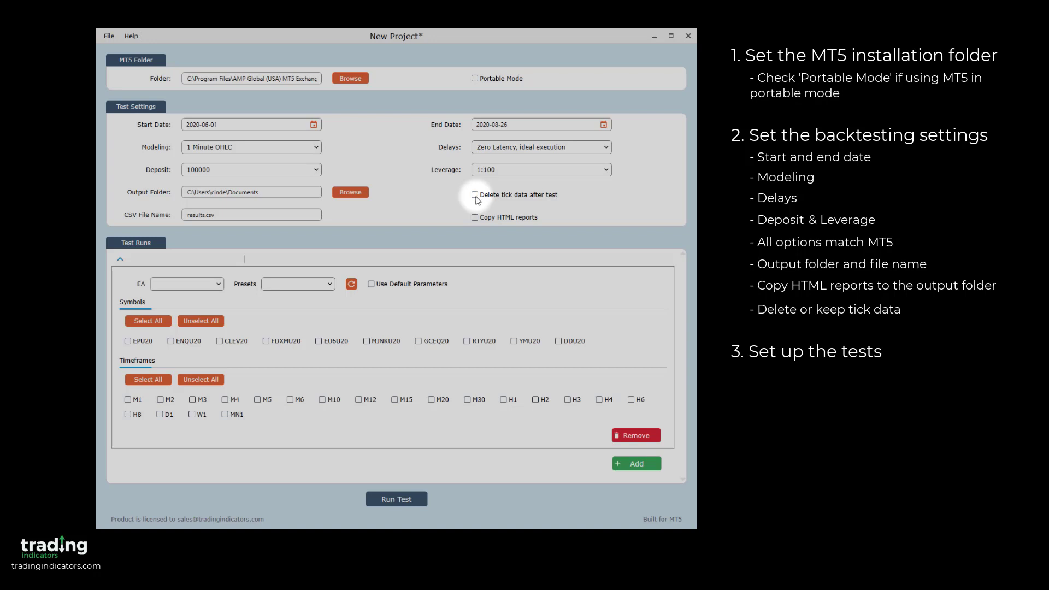
Step: Choose Session Trader EA with the 'with Momentum Filter' preset for the test run
{"action": "left_click", "coordinate": [220, 284]}
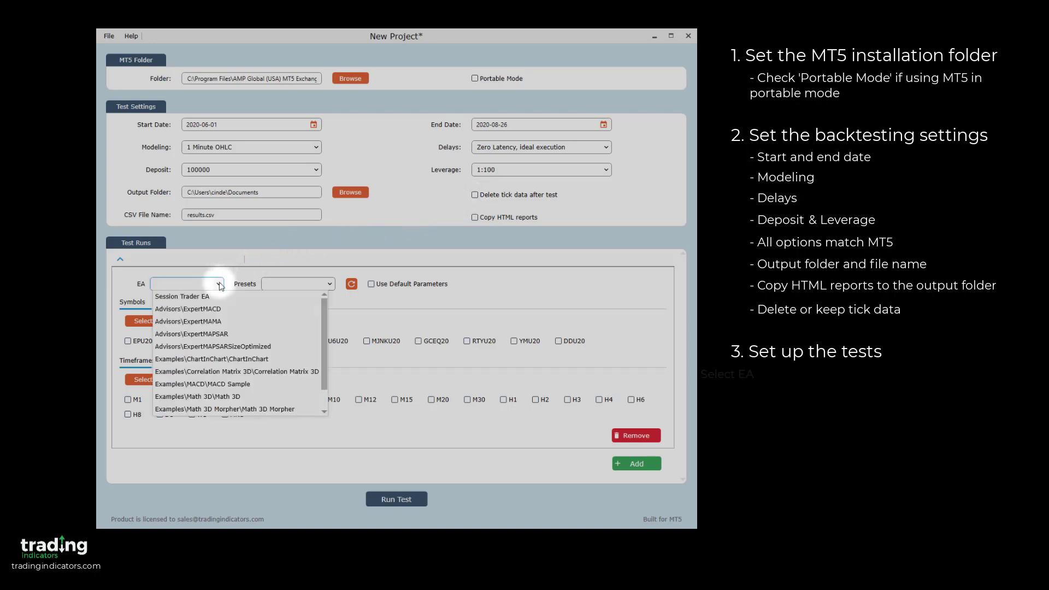
{"action": "left_click", "coordinate": [181, 294]}
{"action": "left_click", "coordinate": [329, 284]}
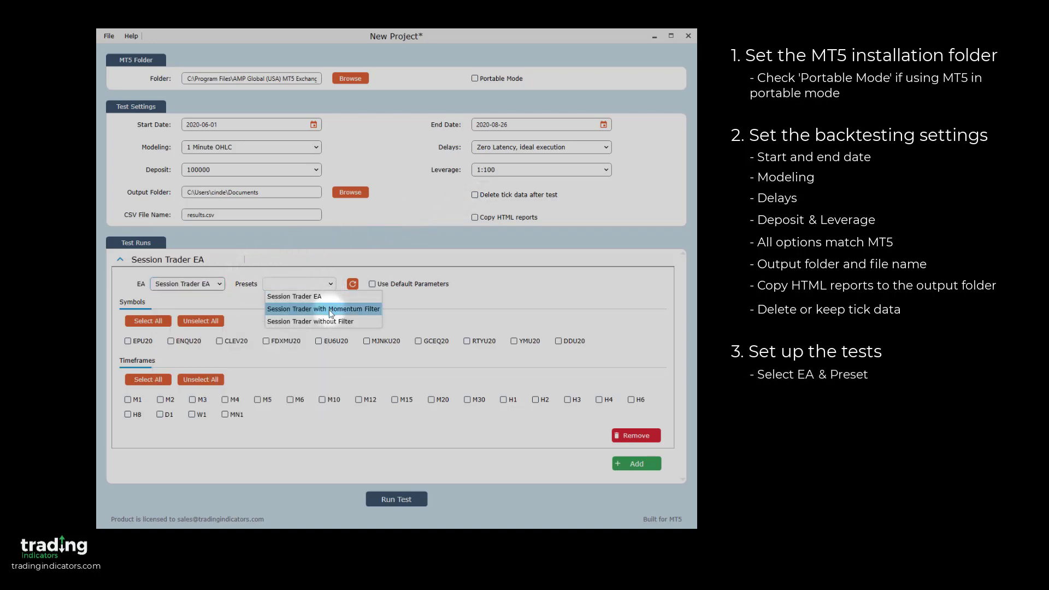
{"action": "left_click", "coordinate": [324, 309]}
{"action": "left_click", "coordinate": [432, 285]}
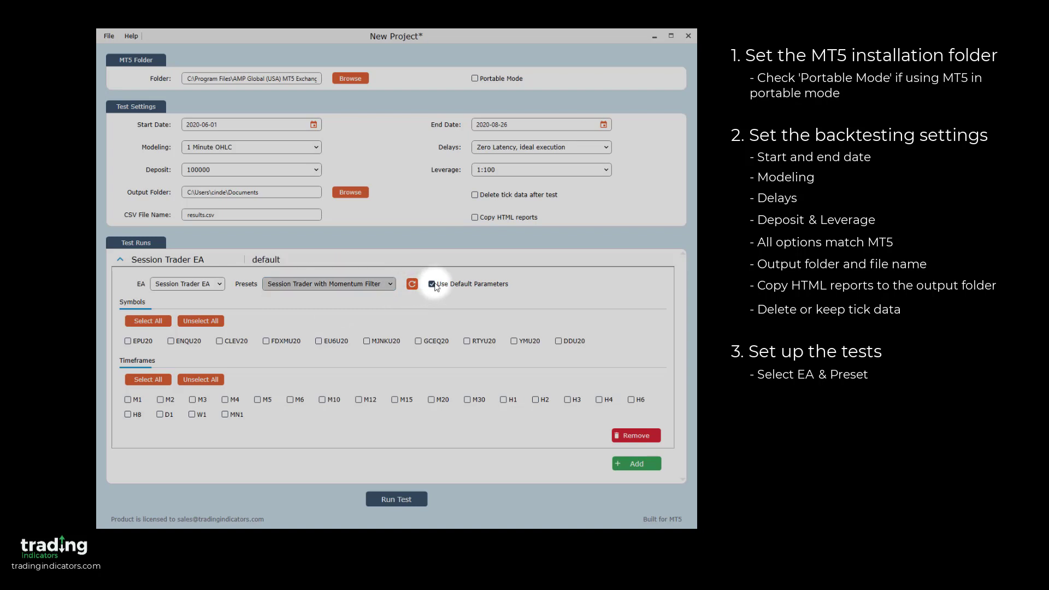
{"action": "left_click", "coordinate": [432, 285]}
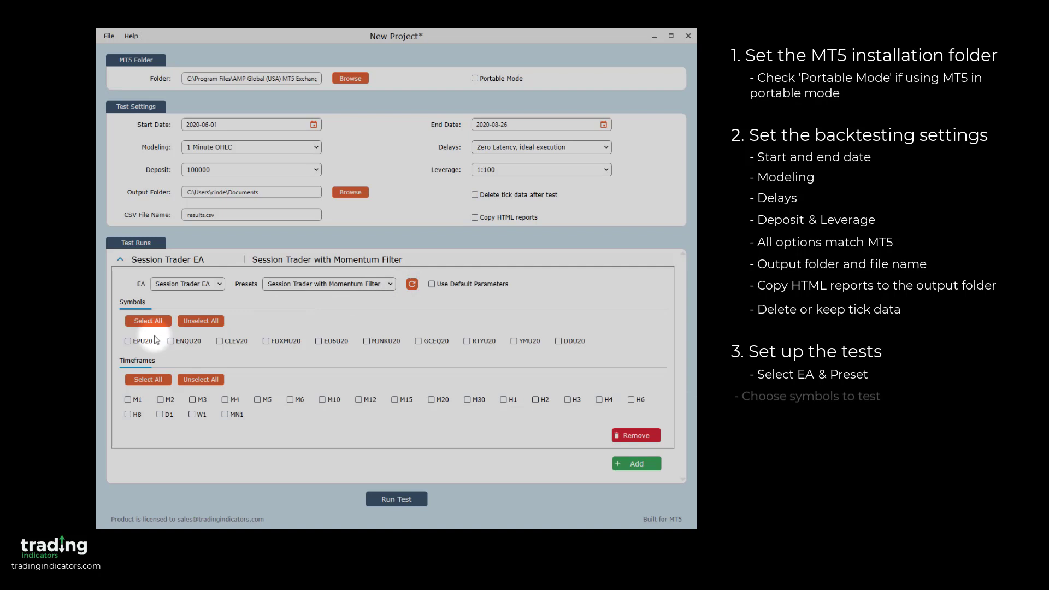
Step: Select symbols EPU20, ENQU20, RTYU20, DDU20 and timeframes M10 and M12
{"action": "left_click", "coordinate": [127, 342]}
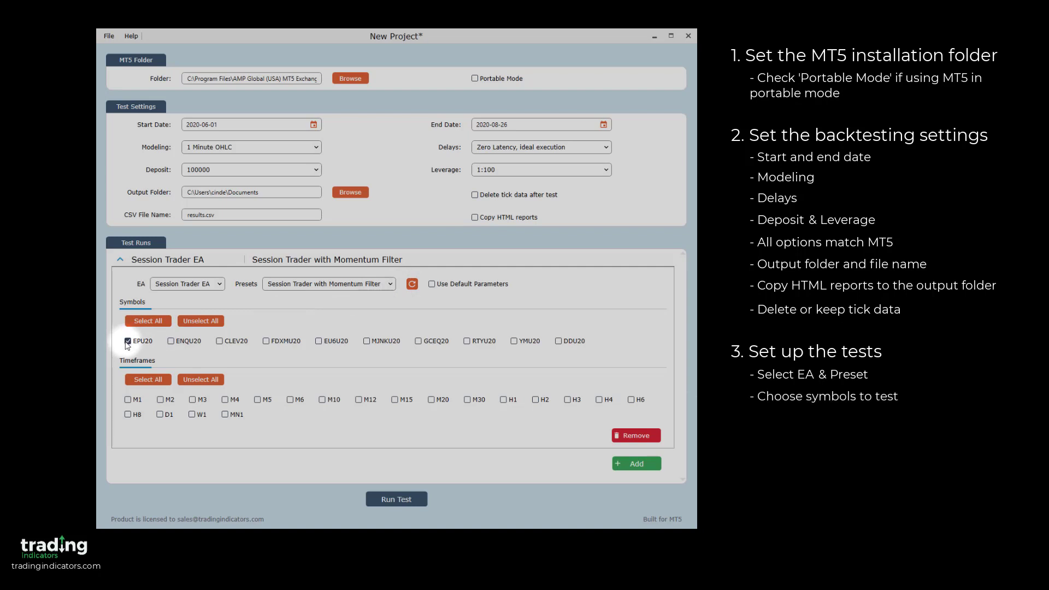
{"action": "left_click", "coordinate": [171, 341]}
{"action": "left_click", "coordinate": [468, 342]}
{"action": "left_click", "coordinate": [558, 342]}
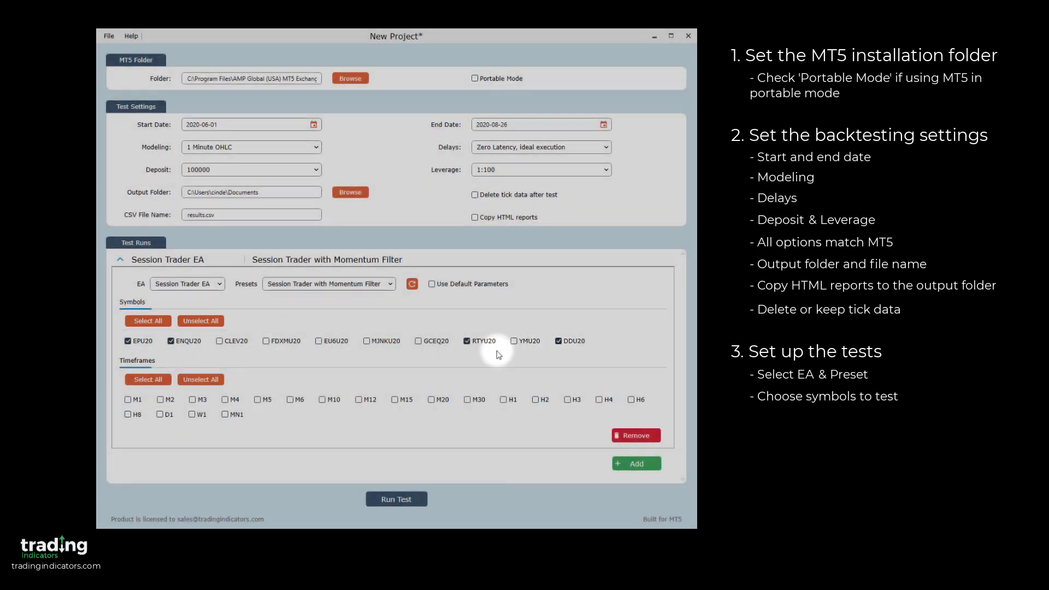
{"action": "left_click", "coordinate": [323, 400]}
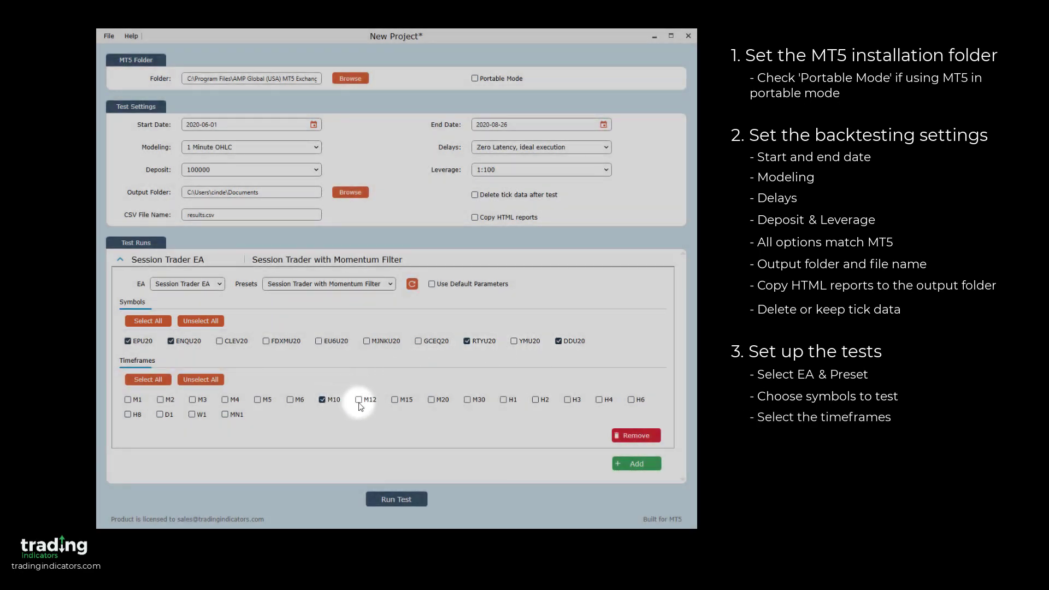
{"action": "left_click", "coordinate": [359, 401]}
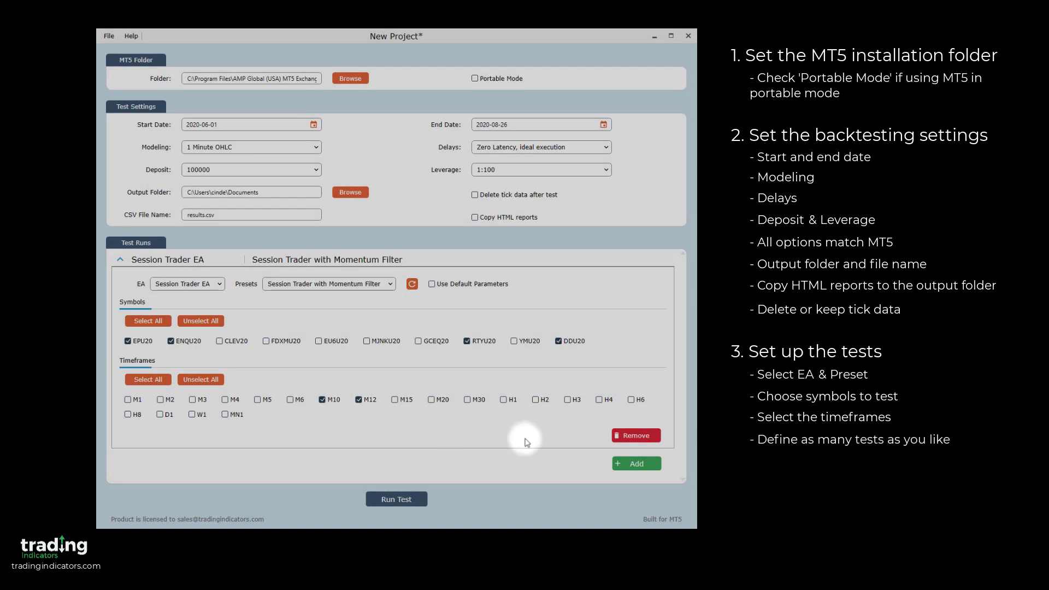
Step: Add a second Session Trader EA run with the 'without Filter' preset on EPU20, ENQU20, RTYU20, DDU20
{"action": "left_click", "coordinate": [634, 463]}
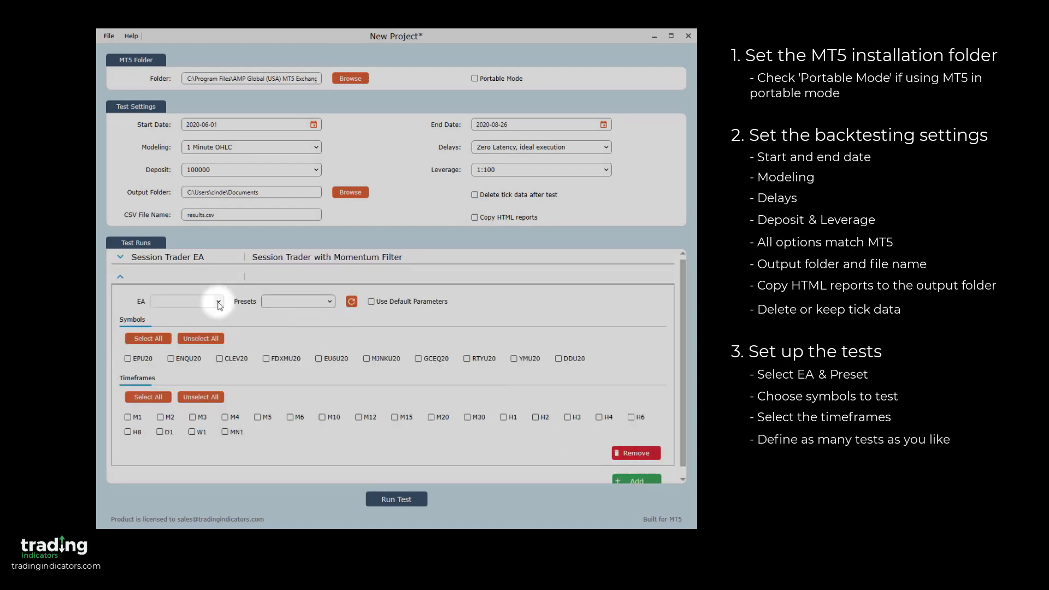
{"action": "left_click", "coordinate": [216, 301]}
{"action": "left_click", "coordinate": [228, 311]}
{"action": "left_click", "coordinate": [327, 301]}
{"action": "left_click", "coordinate": [328, 340]}
{"action": "left_click", "coordinate": [127, 359]}
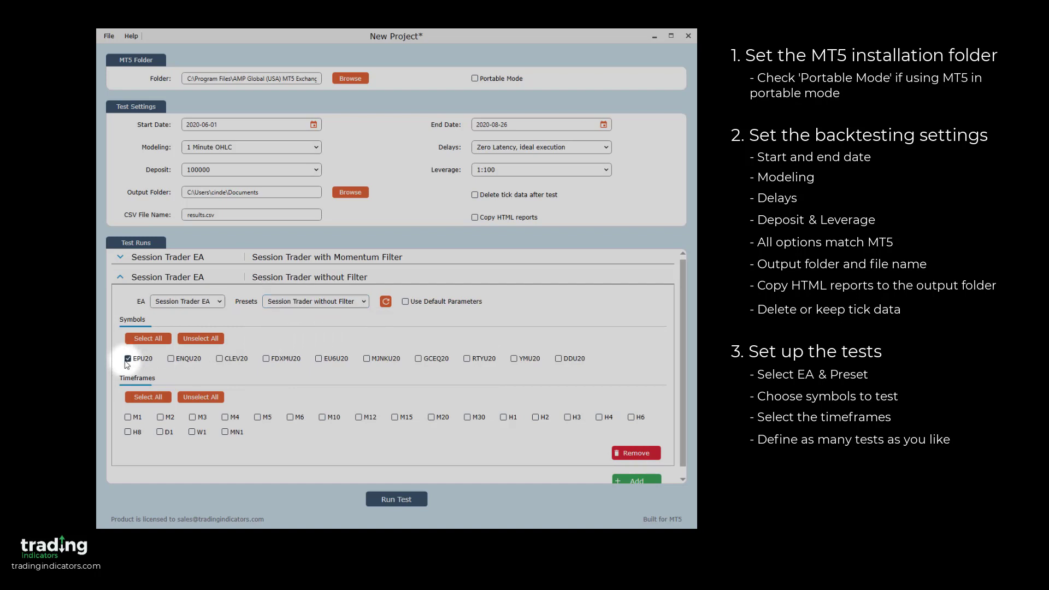
{"action": "left_click", "coordinate": [171, 358]}
{"action": "left_click", "coordinate": [467, 358]}
{"action": "left_click", "coordinate": [559, 359]}
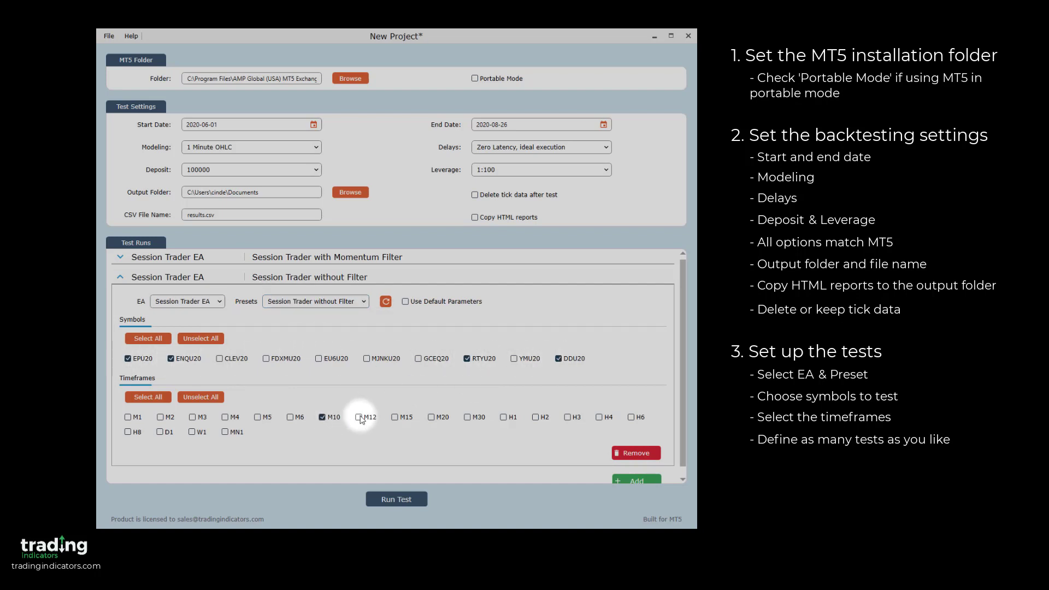
{"action": "left_click", "coordinate": [120, 277]}
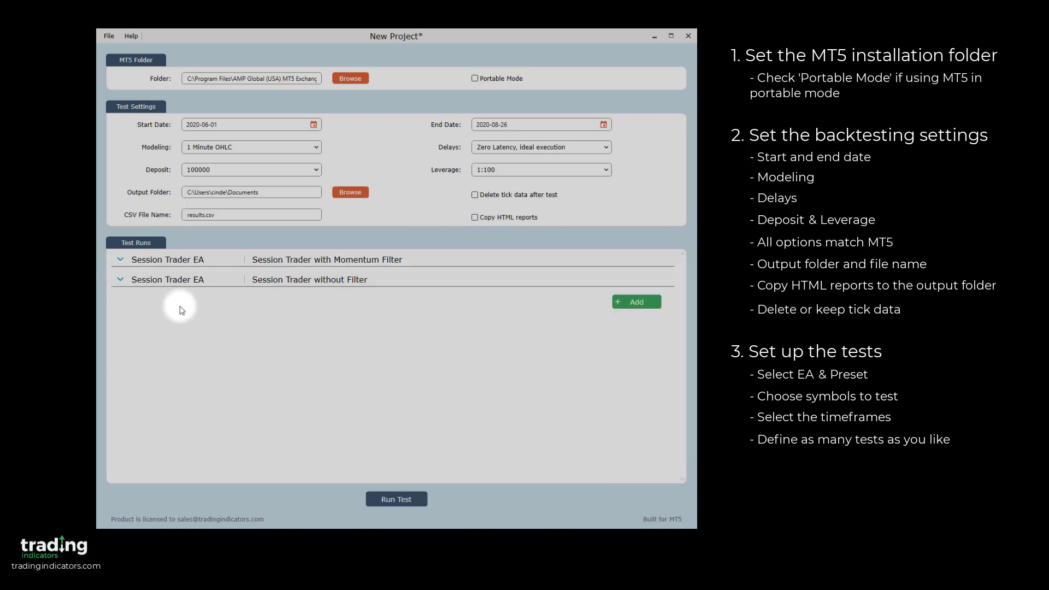
Step: Save the project as 'Session Trader Test'
{"action": "left_click", "coordinate": [110, 37]}
{"action": "left_click", "coordinate": [143, 87]}
{"action": "type", "text": "S"}
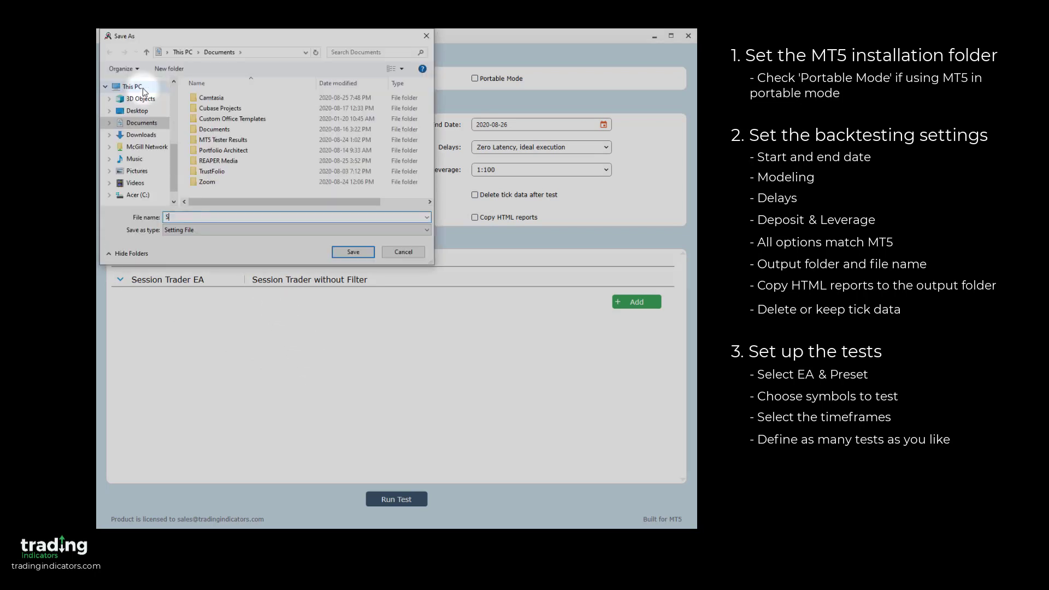
{"action": "type", "text": "ession Trader Test"}
{"action": "left_click", "coordinate": [353, 252]}
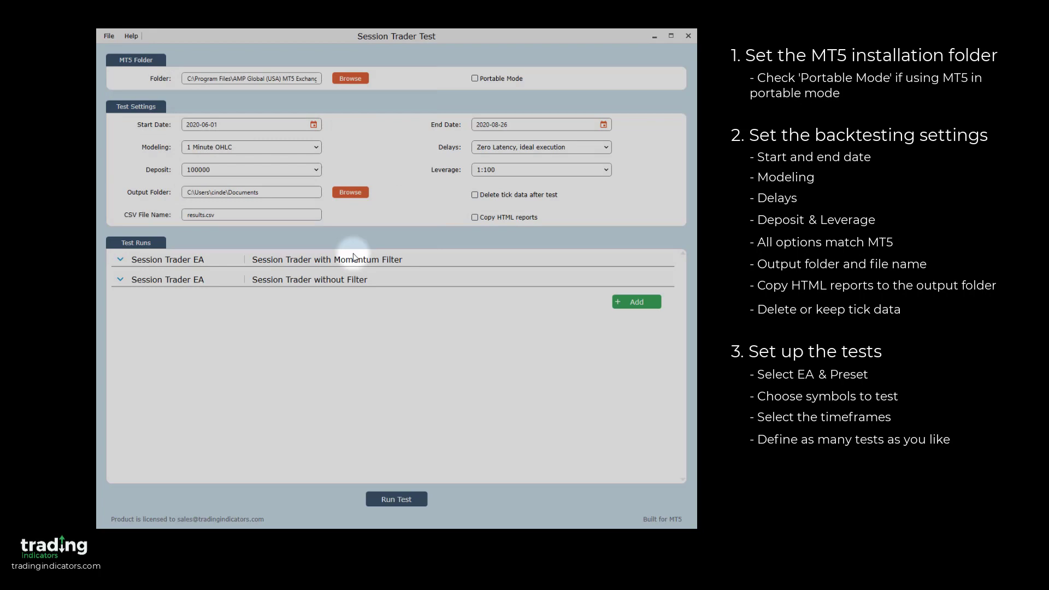
Step: Start the run of all 16 portfolio tests
{"action": "left_click", "coordinate": [399, 499]}
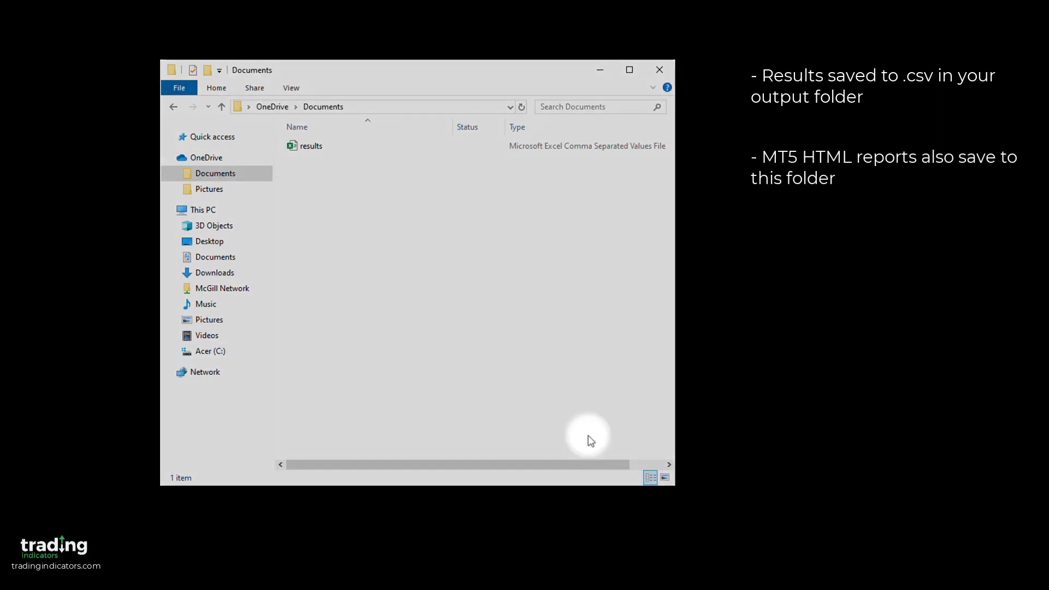
Step: Open the results CSV from the Documents folder in Excel
{"action": "double_click", "coordinate": [342, 147]}
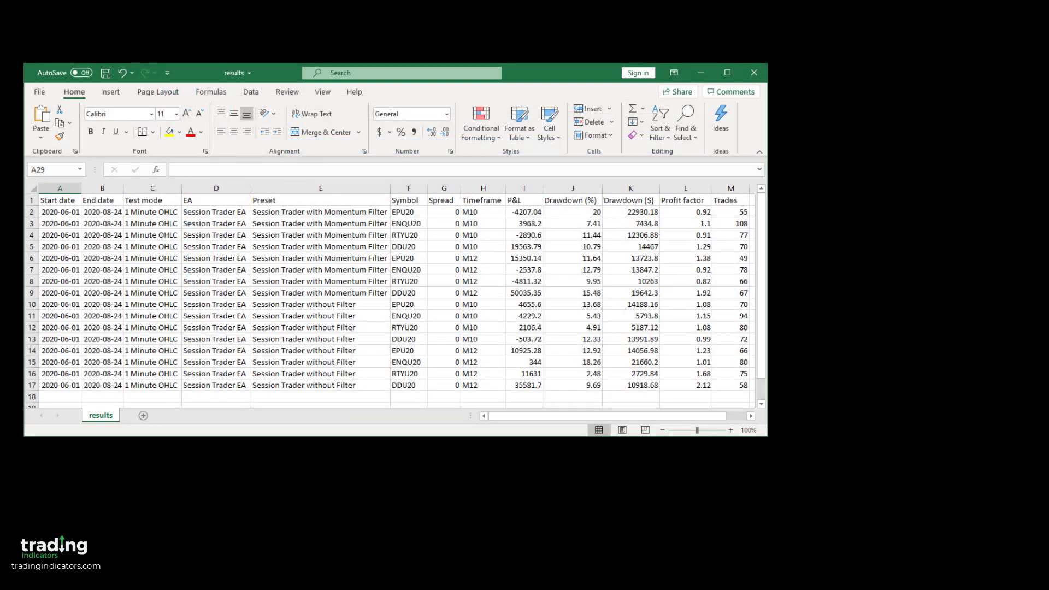